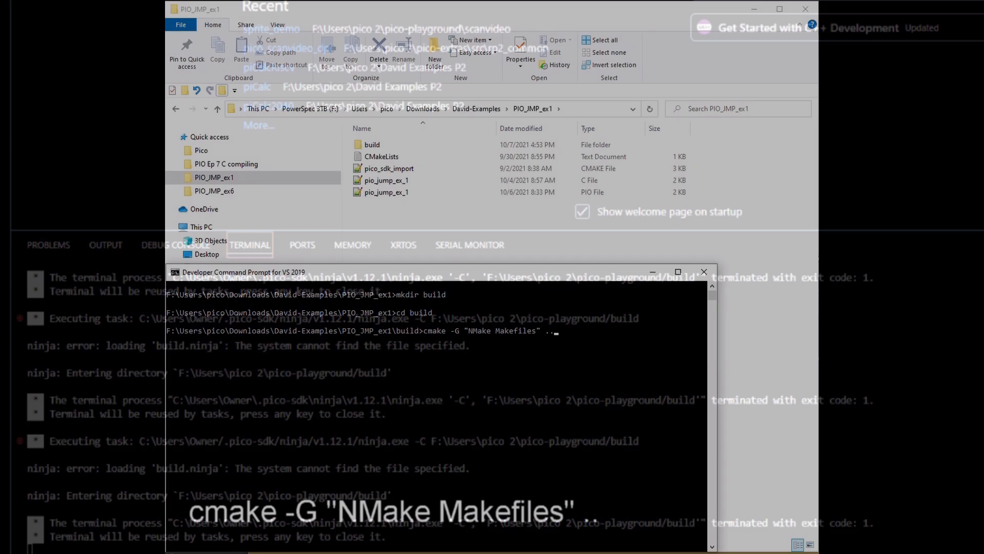
Run the NMake Makefiles cmake configuration for PIO_JMP_ex1, then compile it with nmake
key("Return")
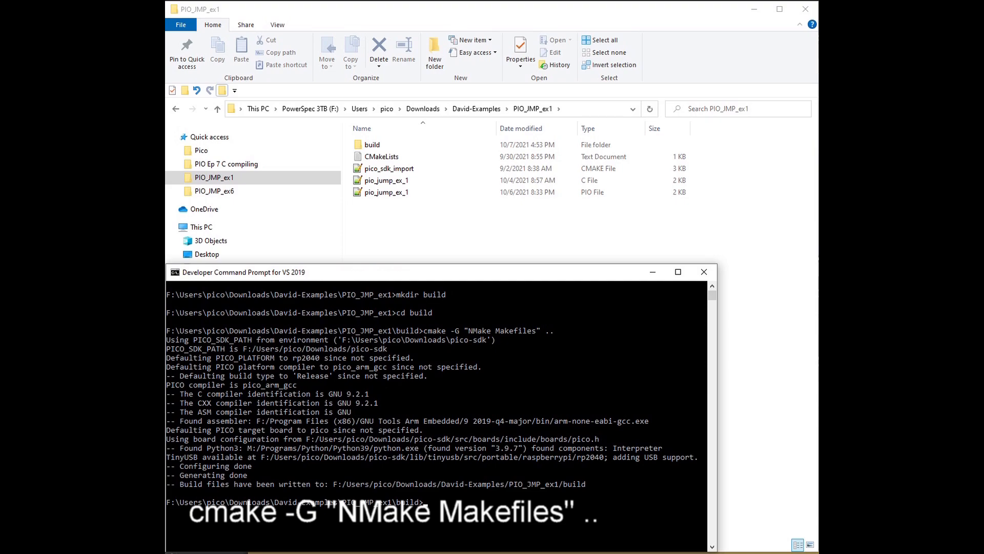
type("nmake")
key("Return")
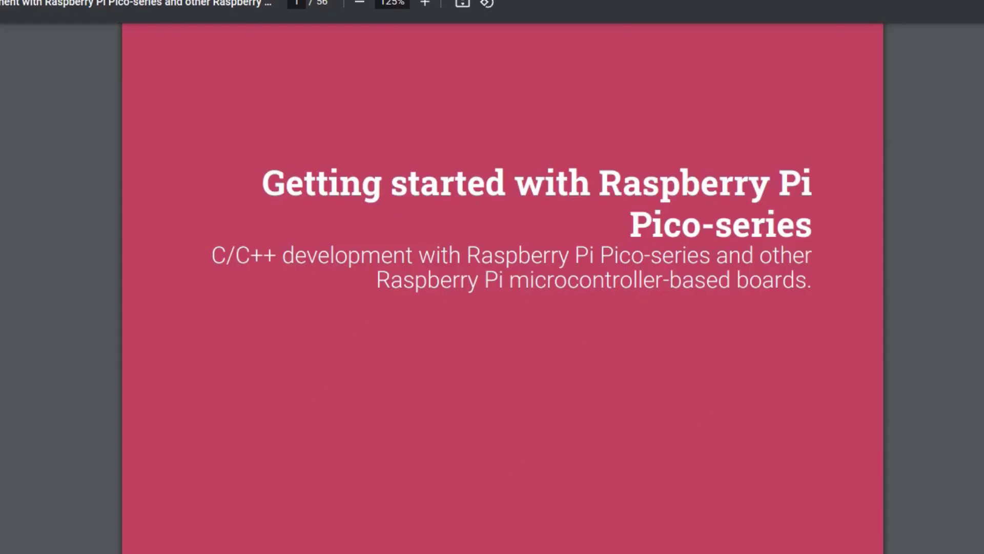
scroll(503, 307, "down", 10)
scroll(503, 308, "down", 10)
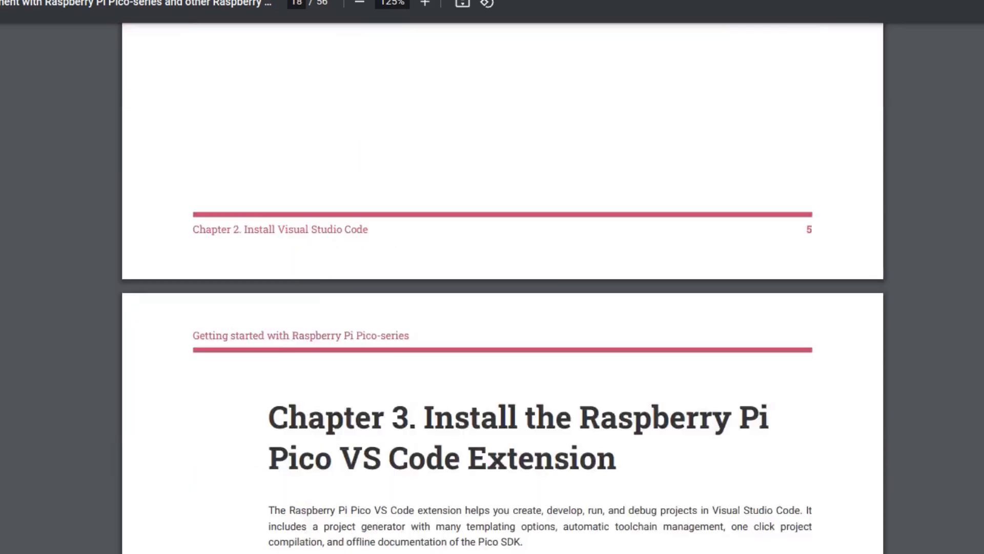
scroll(503, 308, "down", 10)
scroll(503, 308, "down", 10)
scroll(503, 308, "down", 10)
scroll(503, 307, "down", 10)
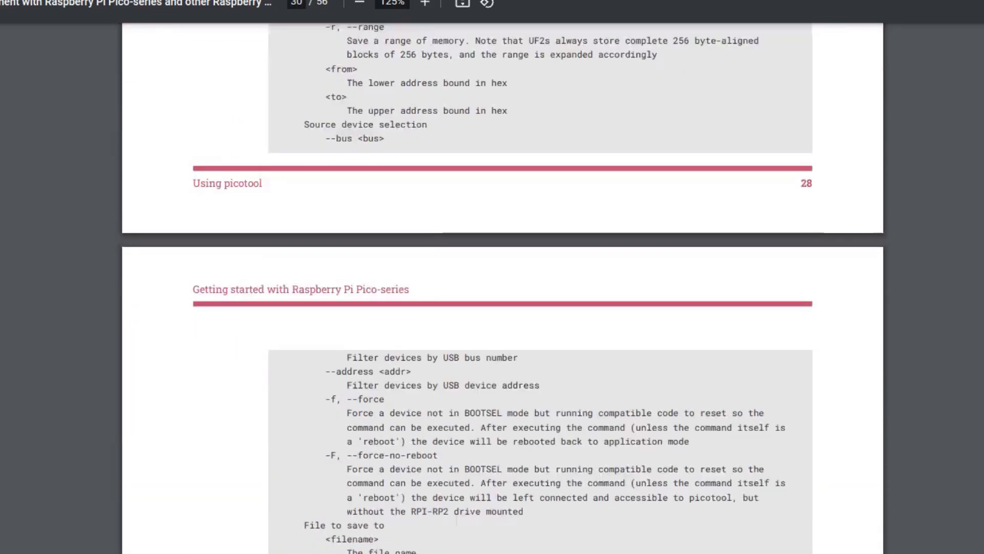
scroll(503, 307, "down", 10)
scroll(502, 308, "down", 10)
scroll(503, 307, "down", 5)
scroll(503, 308, "down", 5)
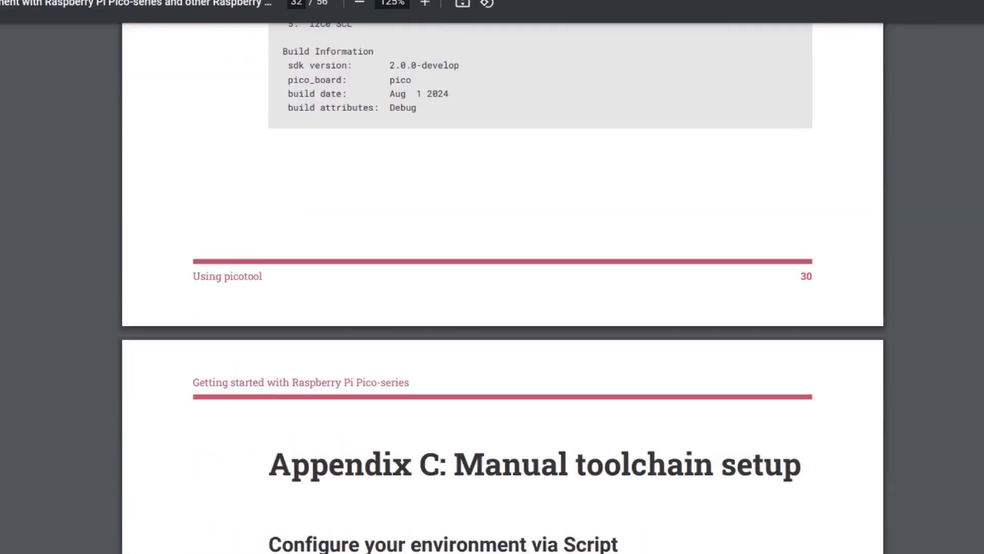
scroll(503, 308, "down", 3)
scroll(503, 308, "down", 2)
scroll(618, 239, "down", 4)
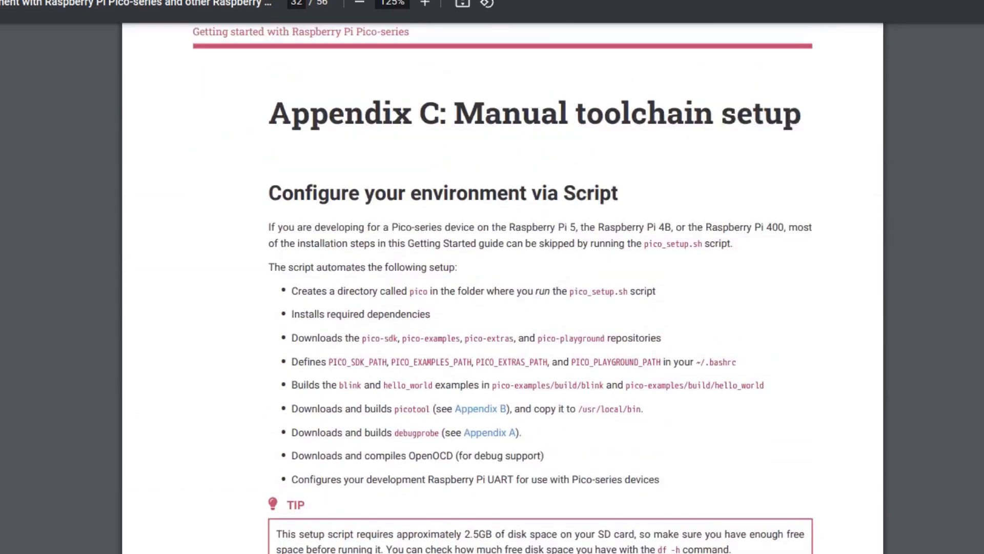
scroll(618, 239, "up", 1)
scroll(618, 238, "down", 1)
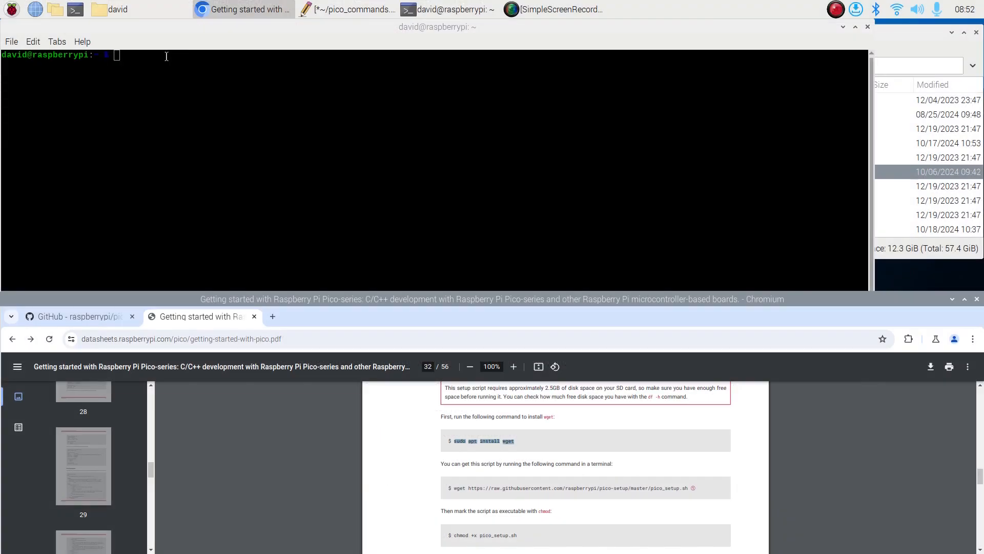
Install wget with sudo apt, then download the pico_setup.sh script
right_click(167, 57)
left_click(192, 112)
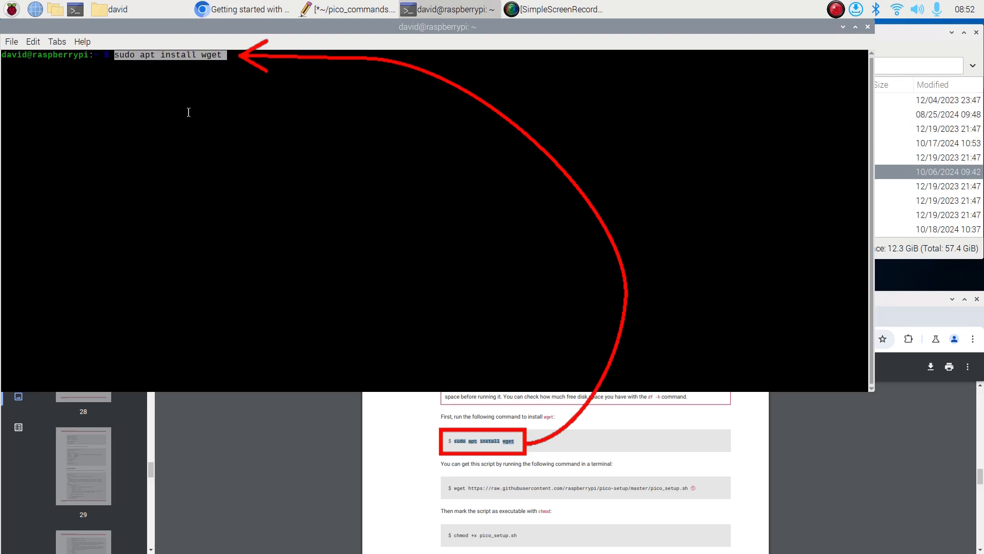
key("Return")
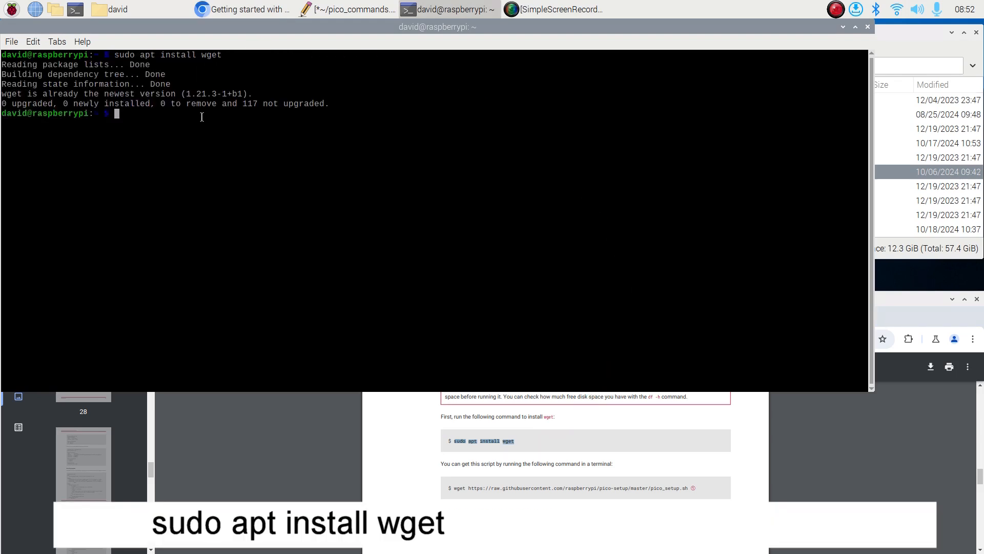
right_click(113, 109)
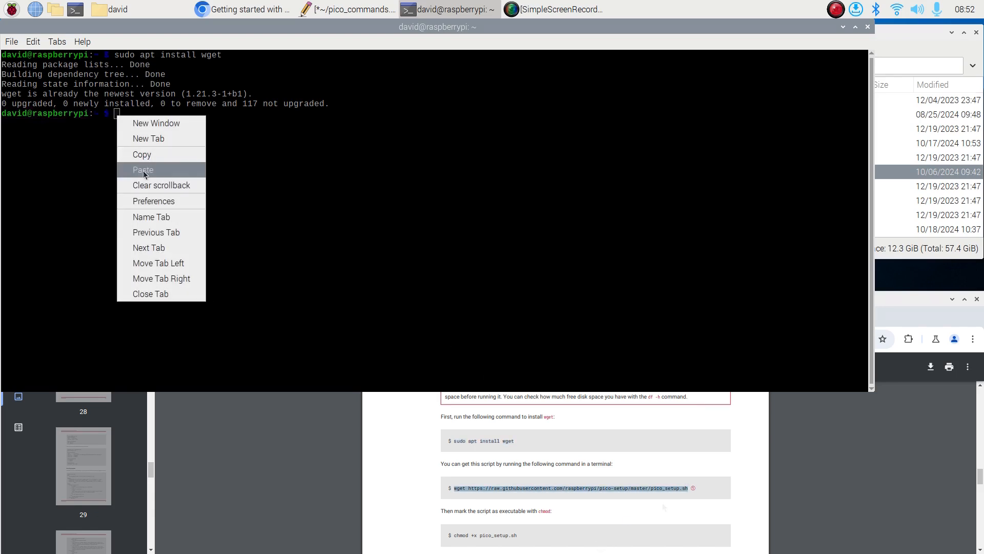
left_click(147, 170)
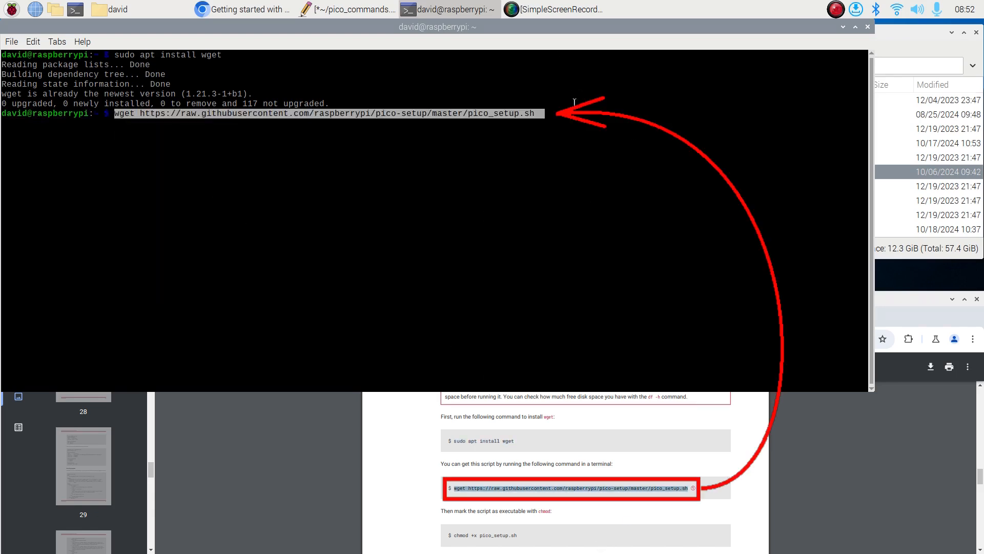
key("Return")
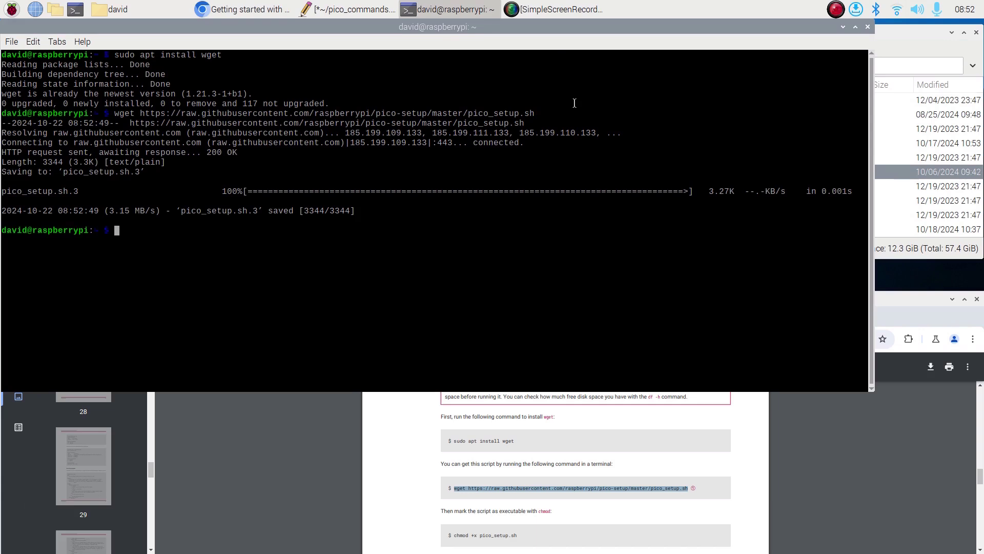
Make pico_setup.sh executable with chmod +x and start running it
right_click(119, 230)
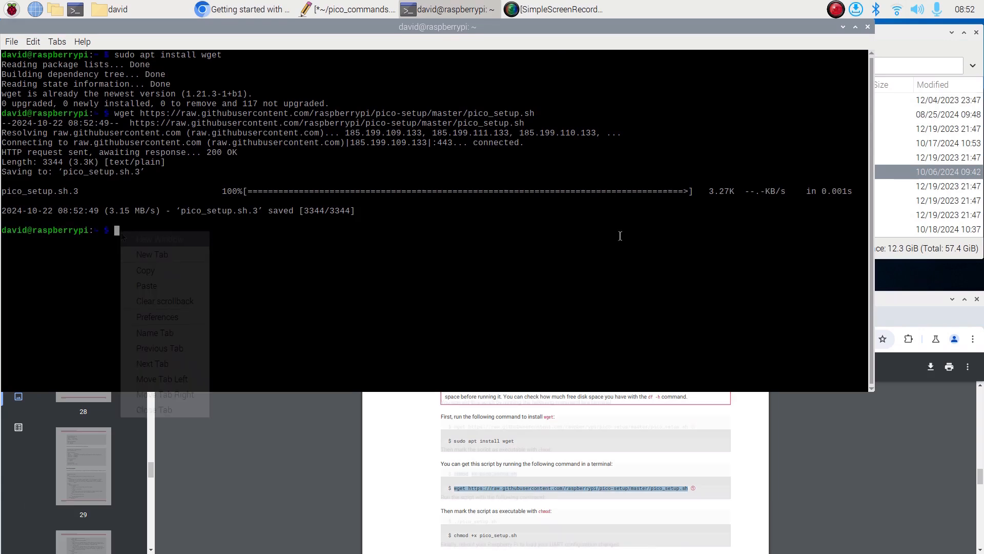
left_click(150, 289)
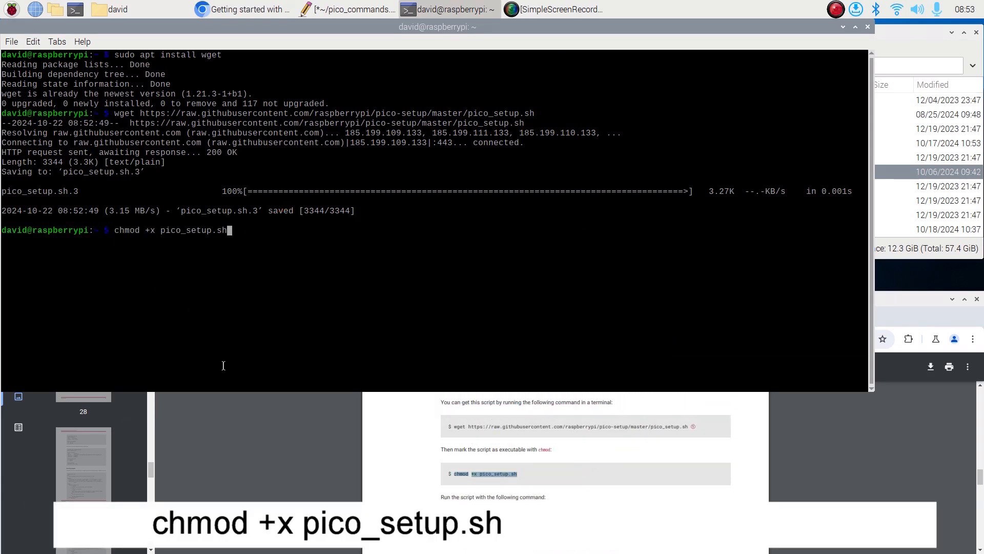
key("Return")
type("./pico_setup.sh")
key("Return")
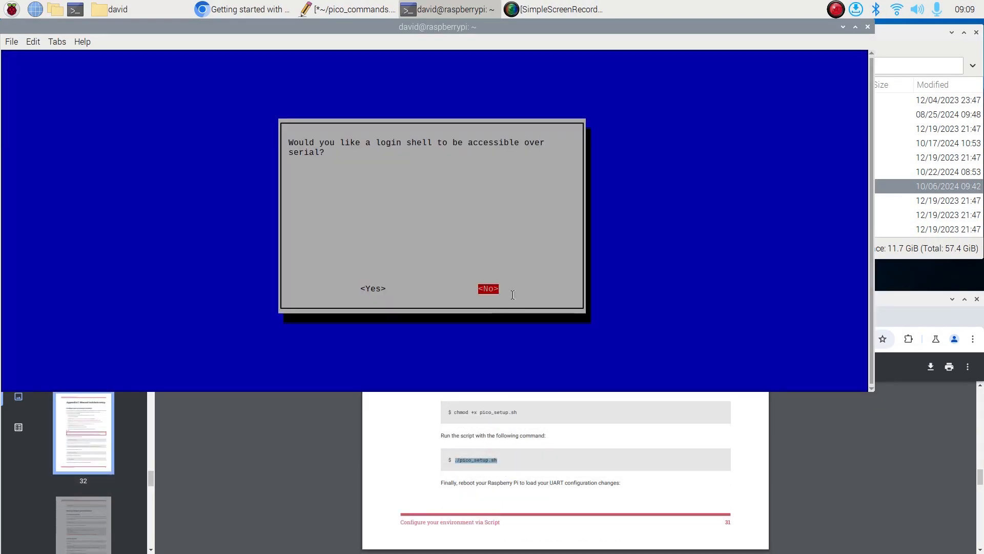
Answer raspi-config: No to serial login shell, Yes to serial hardware, then acknowledge the summary
key("Return")
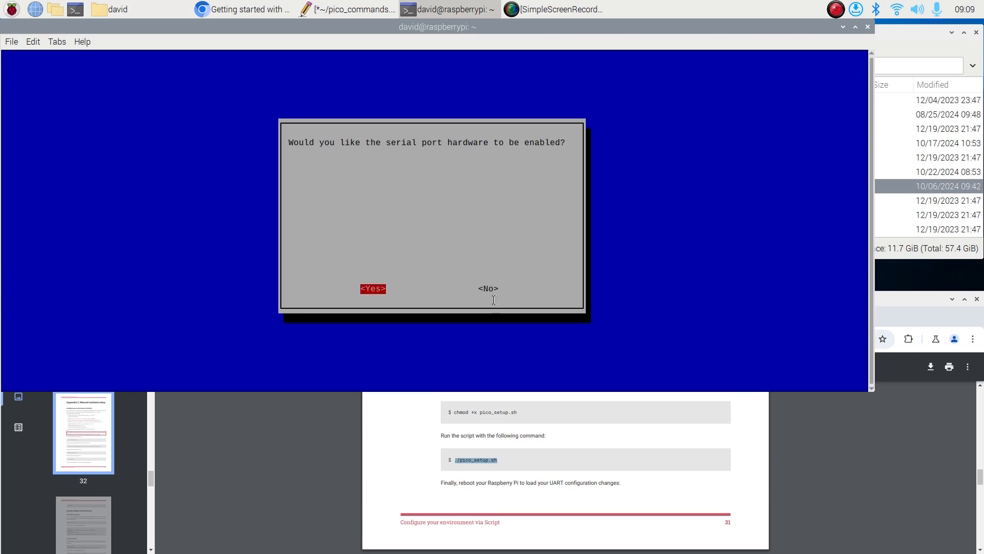
key("Return")
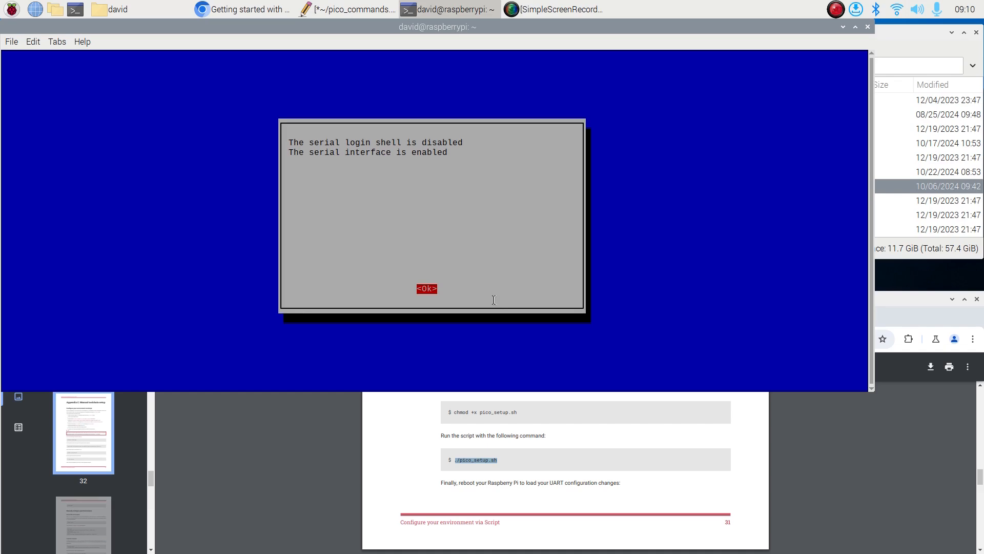
key("Return")
type("sudo reboot")
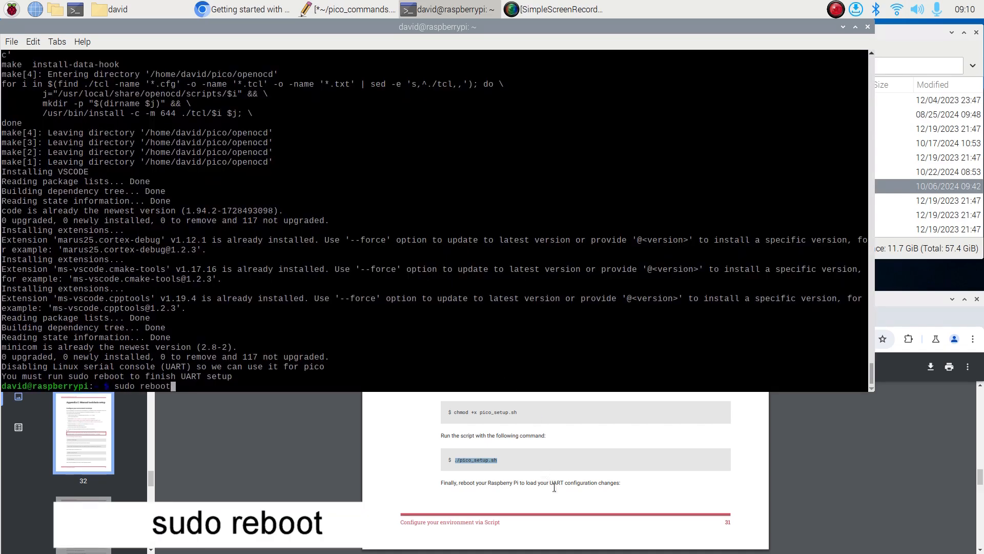
scroll(554, 488, "down", 3)
scroll(553, 488, "down", 3)
scroll(557, 485, "down", 3)
scroll(562, 481, "down", 3)
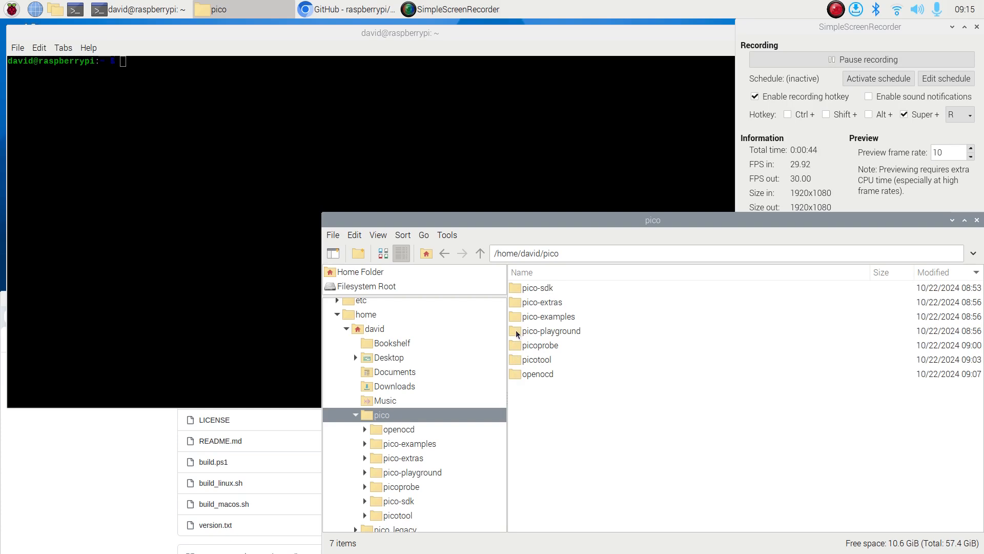
Browse the pico folder, selecting pico-extras, picotool and pico-sdk in turn
left_click(516, 303)
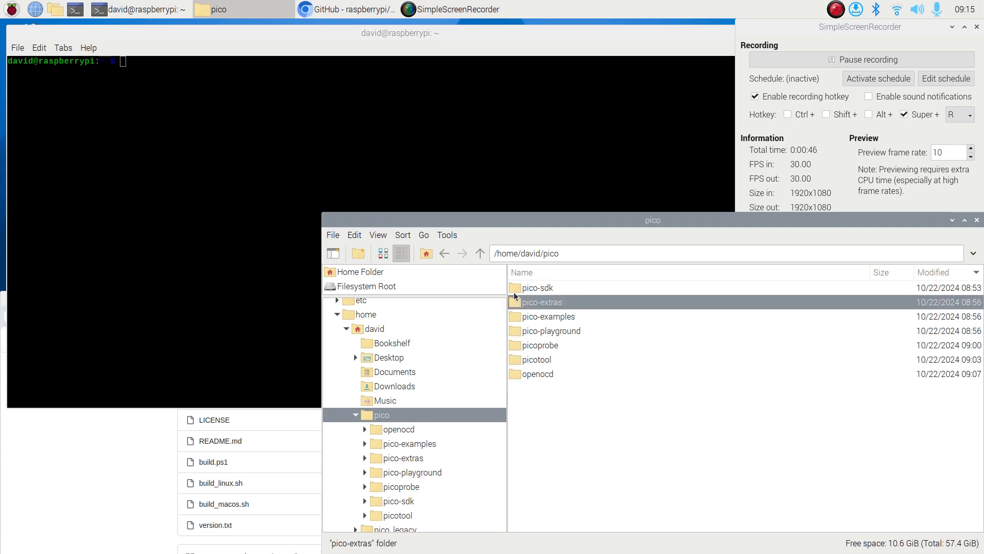
left_click(516, 365)
left_click(513, 288)
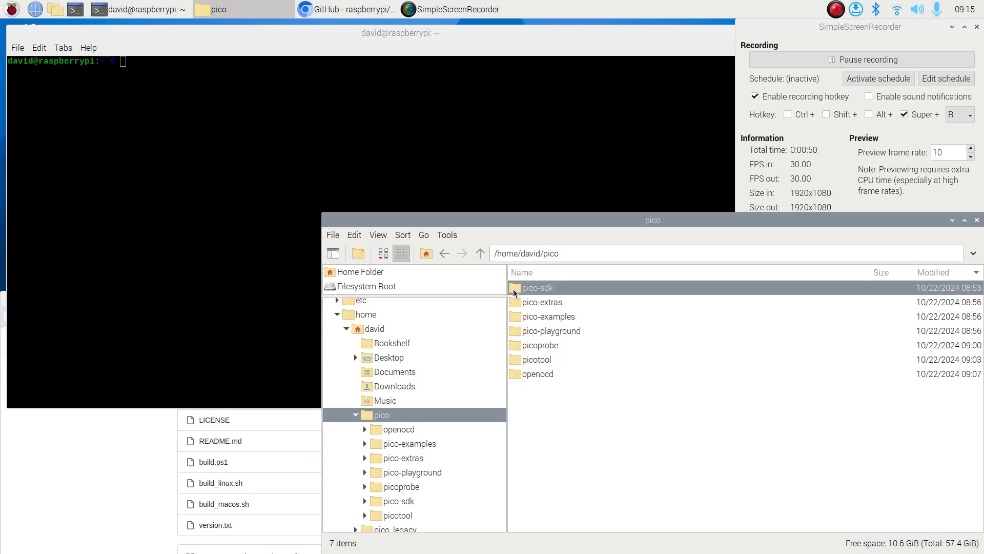
Switch to Chromium, enlarge it and open the pico-sdk-tools Releases list
double_click(513, 289)
key("alt+Tab")
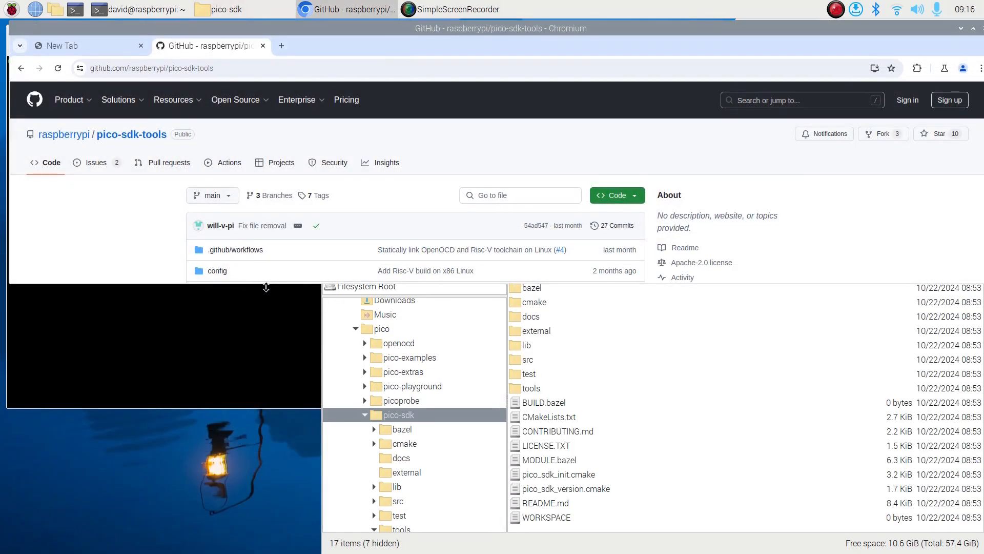
left_click_drag(265, 285, 266, 522)
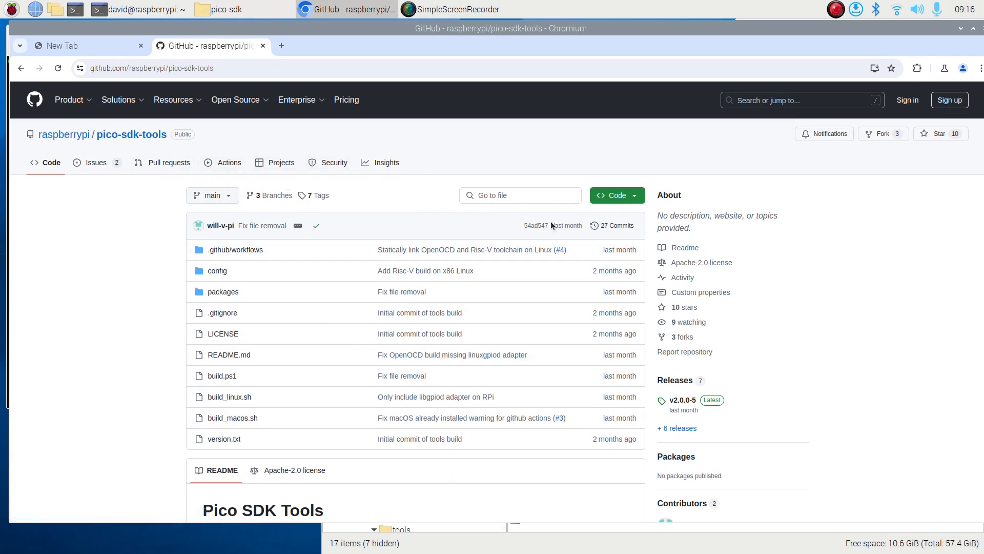
left_click(682, 430)
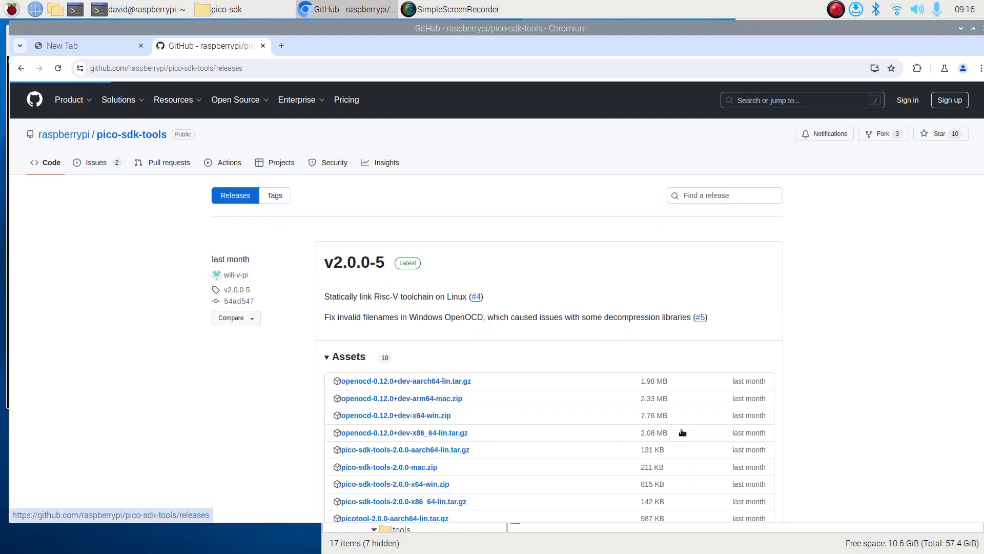
scroll(391, 368, "down", 8)
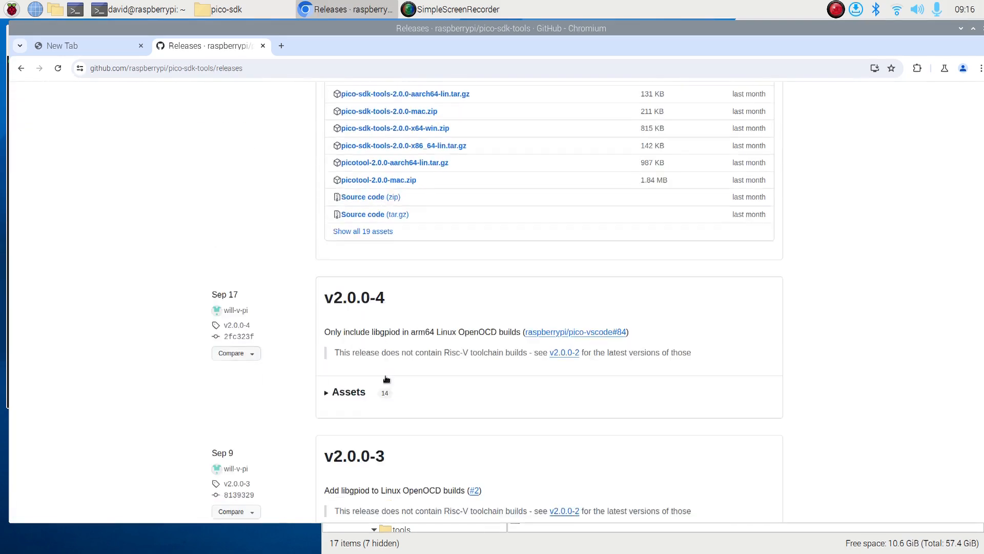
scroll(387, 373, "down", 4)
scroll(388, 377, "down", 3)
Download riscv-toolchain-14-aarch64-lin.tar.gz from release v2.0.0-2 and check its progress
left_click(328, 429)
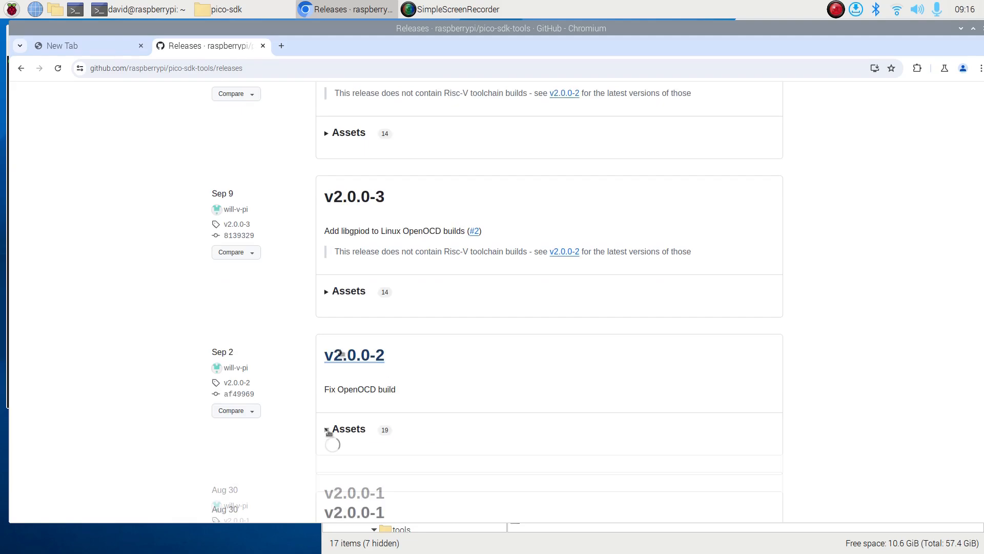
scroll(353, 418, "down", 2)
scroll(354, 418, "down", 2)
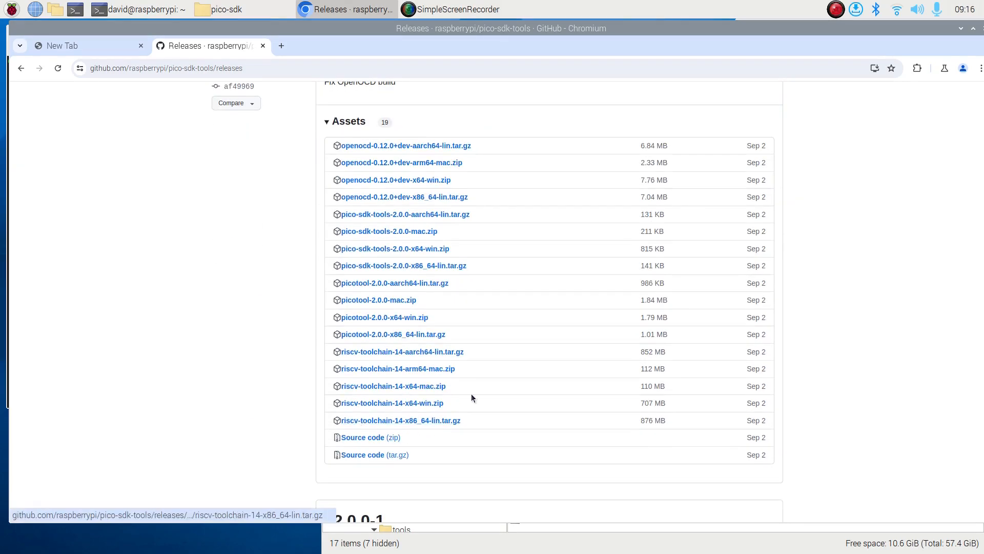
left_click(420, 354)
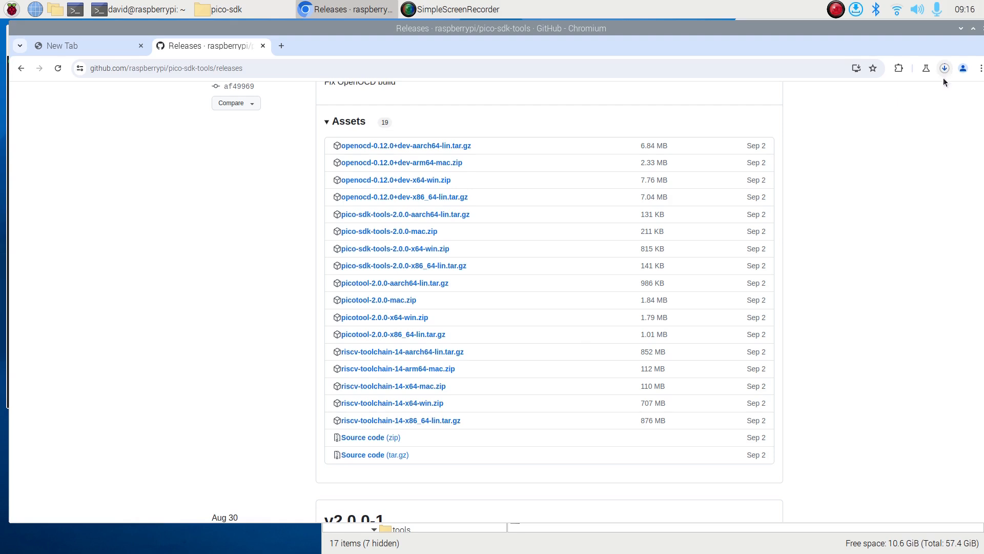
left_click(945, 68)
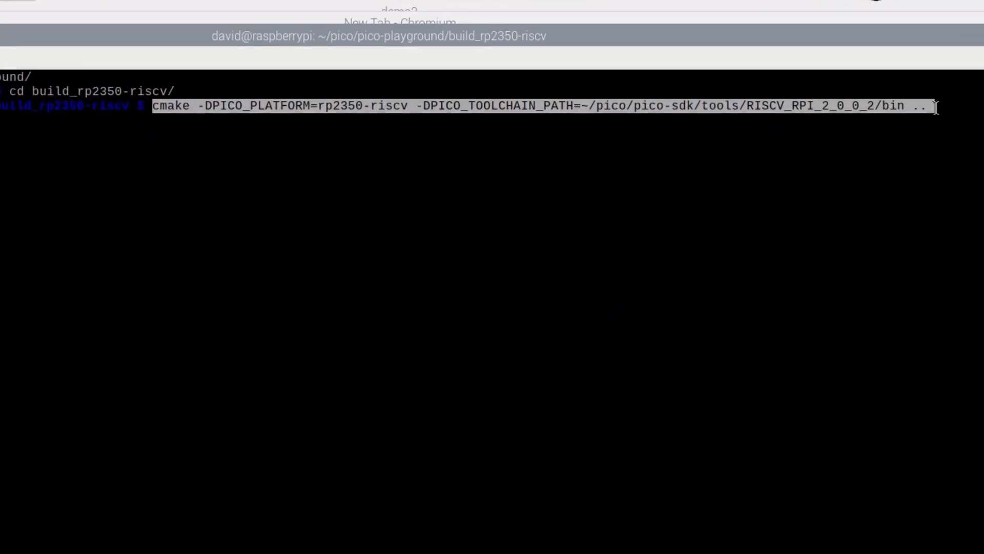
Extract riscv-toolchain-14-aarch64-lin.tar.gz into /usr with sudo tar, entering the password
left_click(948, 235)
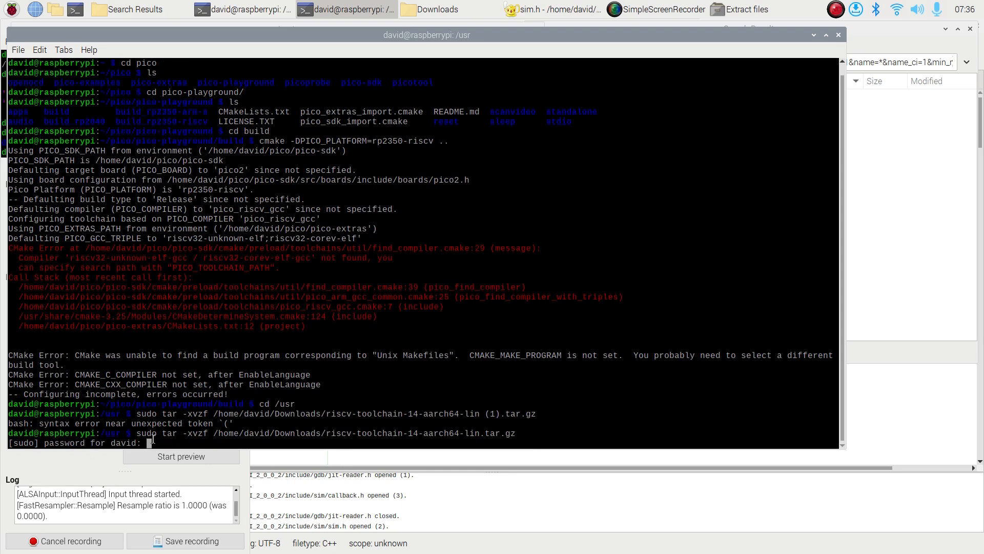
key("Return")
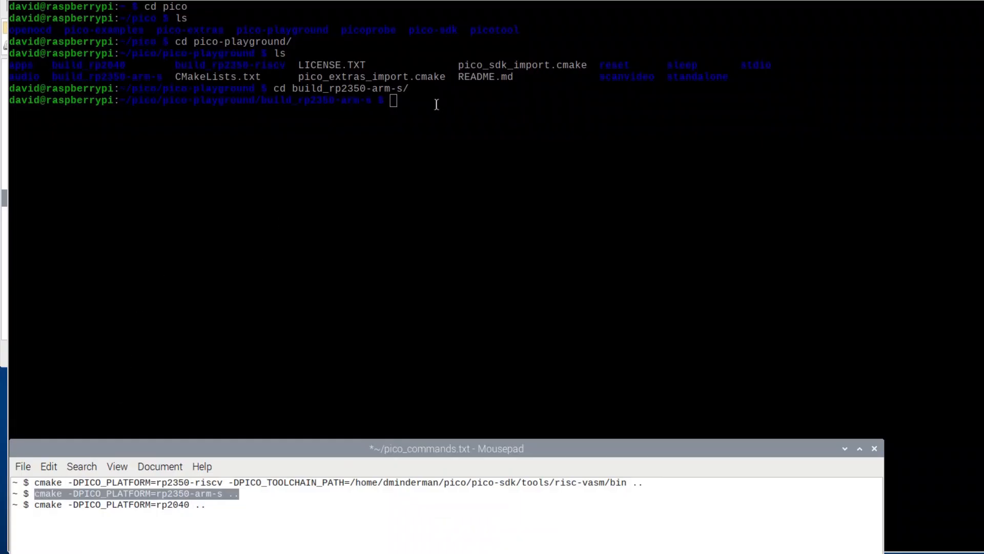
Run cmake -DPICO_PLATFORM=rp2350-arm-s .. inside build_rp2350-arm-s
left_click(394, 100)
right_click(394, 102)
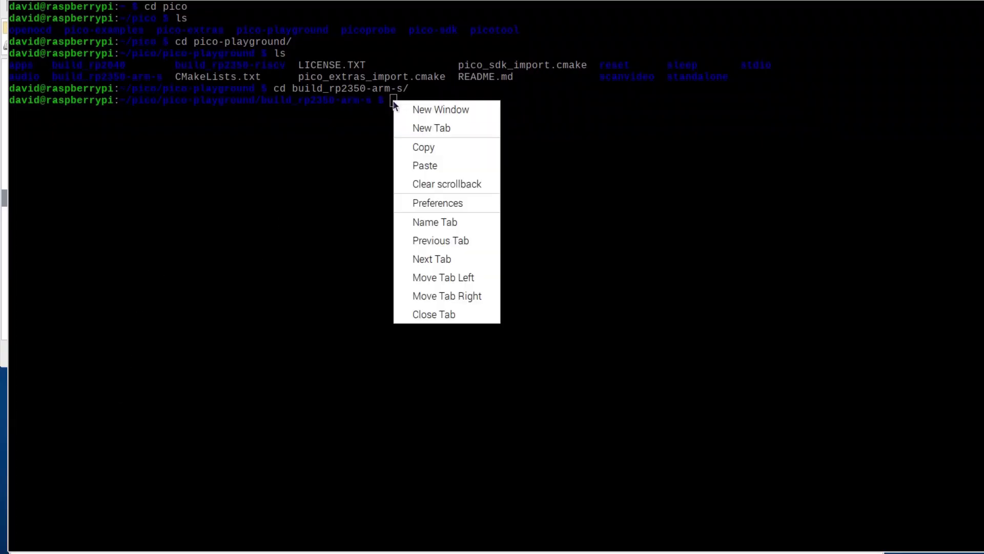
left_click(425, 165)
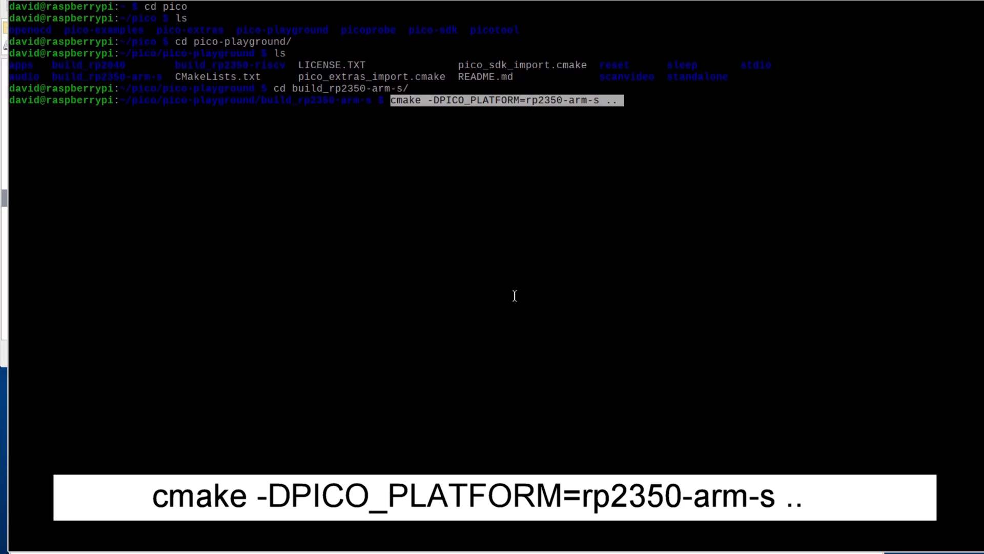
left_click(581, 246)
key("Return")
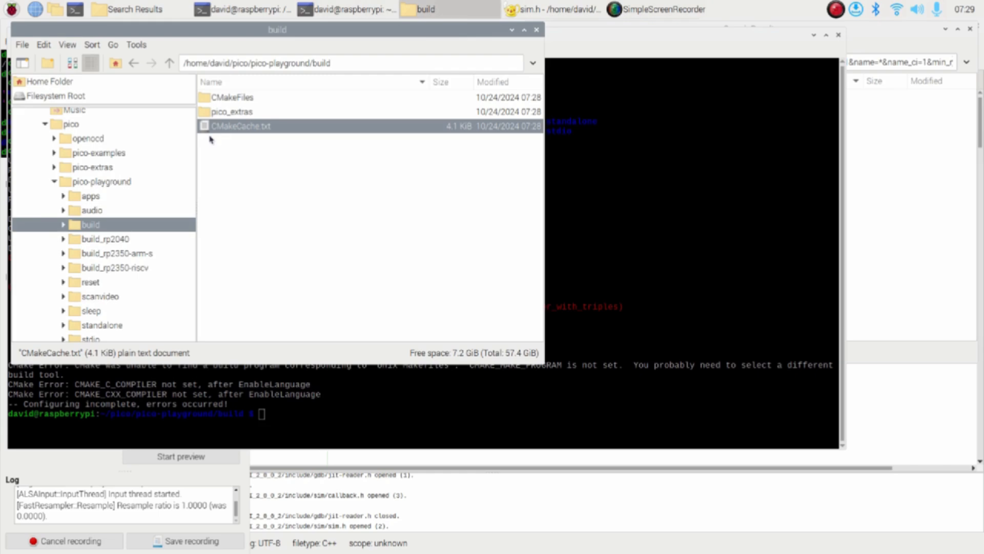
Select all items in the build folder and confirm trashing them
key("ctrl+a")
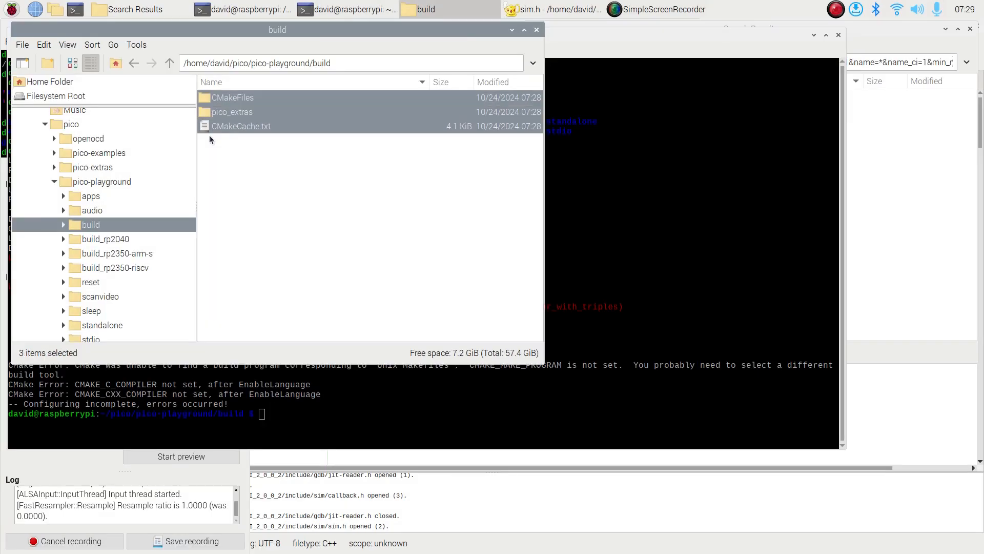
key("Delete")
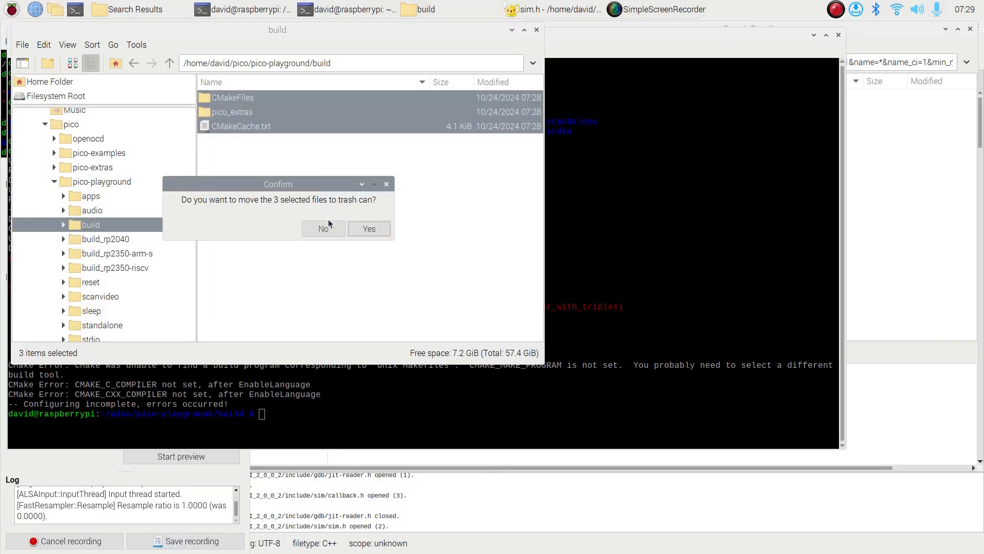
left_click(369, 228)
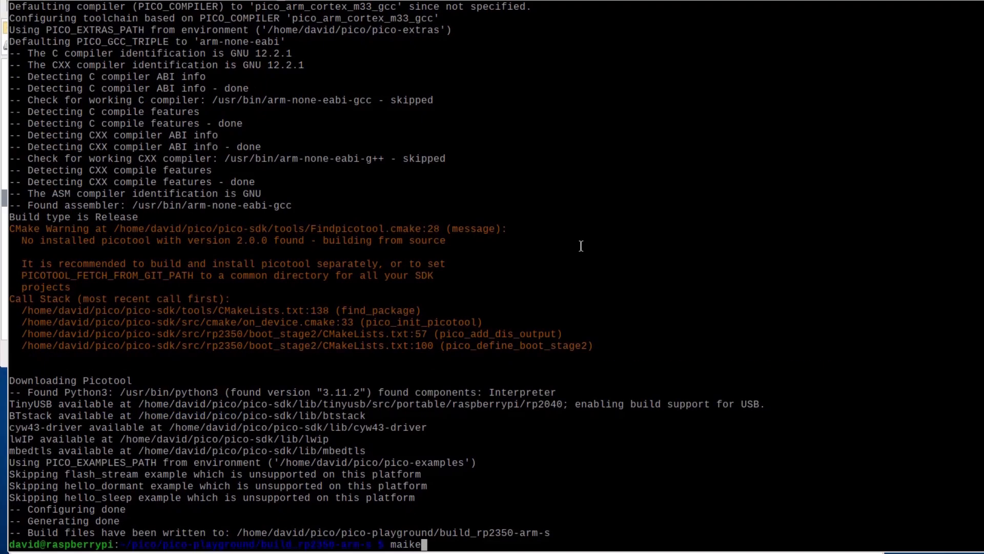
Fix the make typo and run the rp2350-arm-s build to 100%
key("BackSpace")
key("BackSpace")
key("BackSpace")
type("ke")
key("Return")
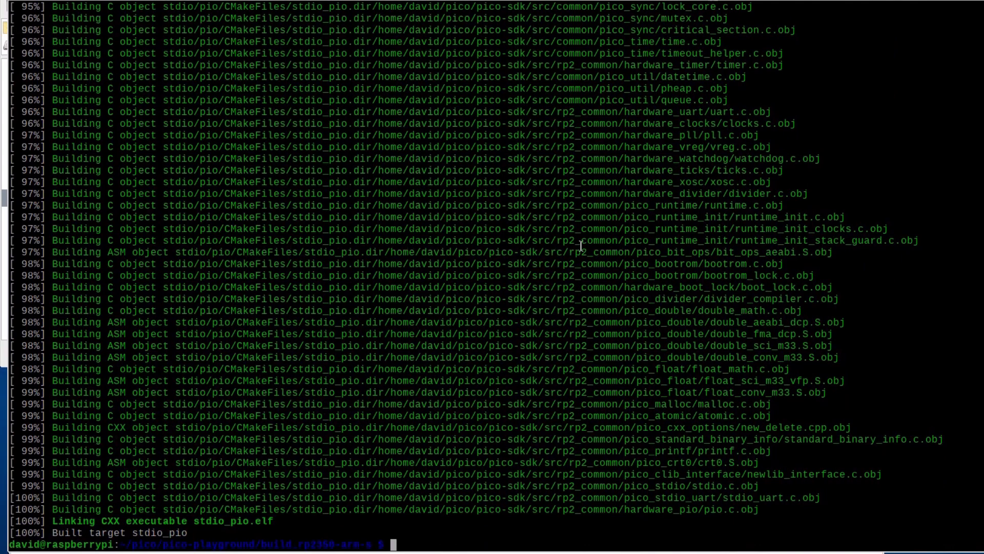
Run cmake -DPICO_PLATFORM=rp2040 .. in build_rp2040, then the rp2350-riscv cmake in build
right_click(370, 315)
type("cd build_rp204")
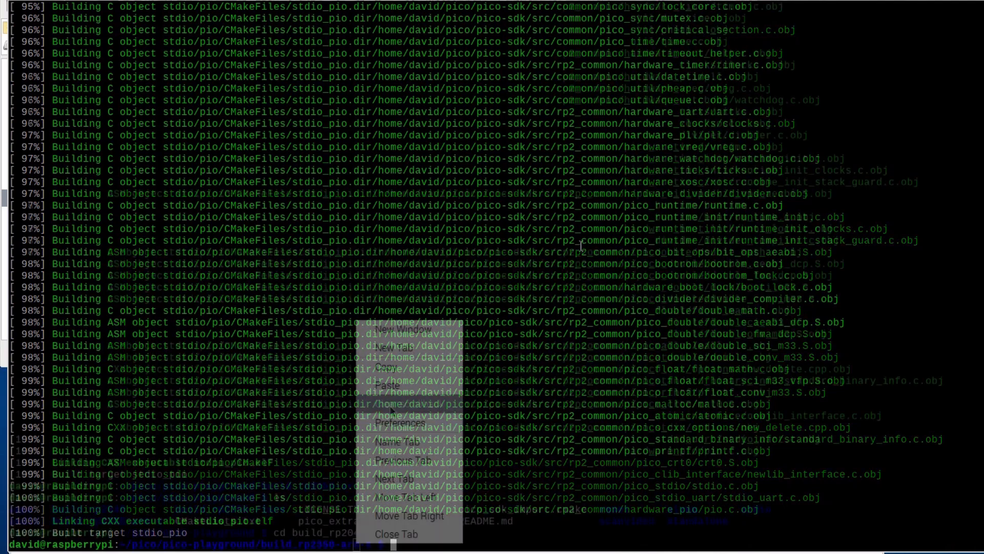
left_click(393, 391)
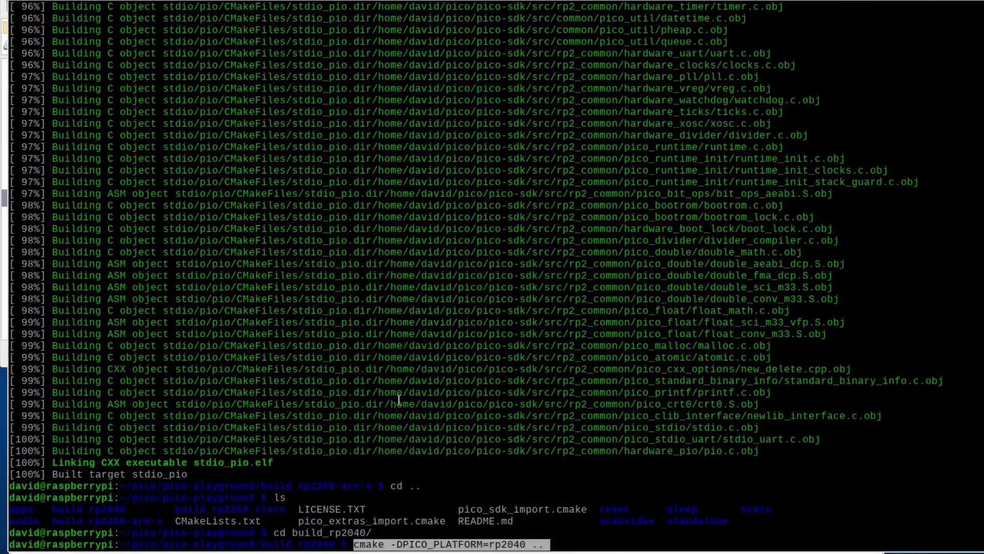
left_click(537, 544)
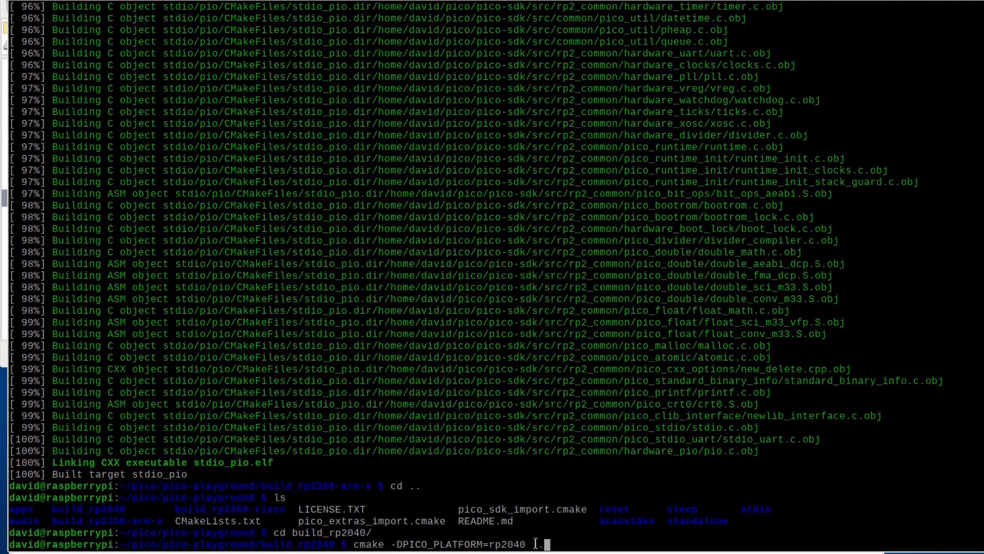
key("Return")
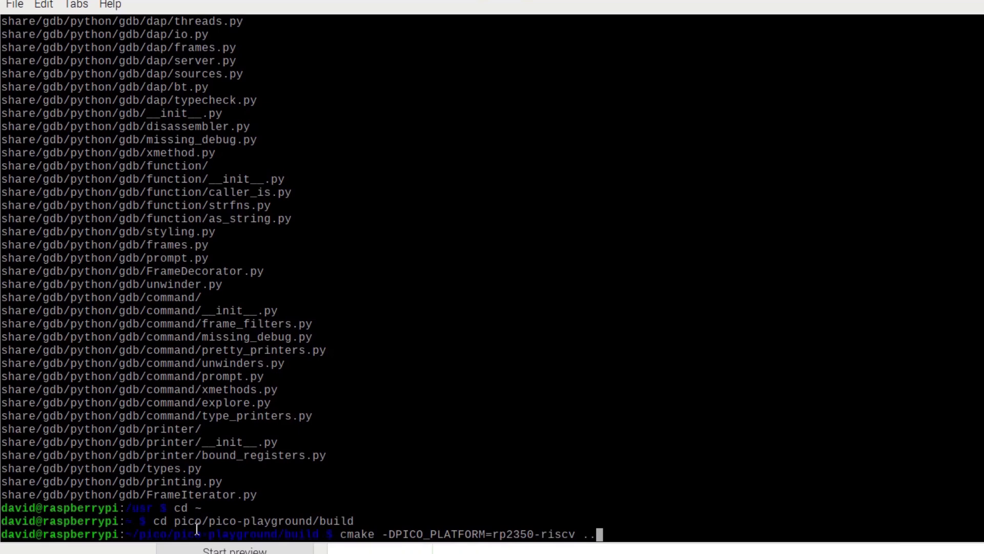
key("Return")
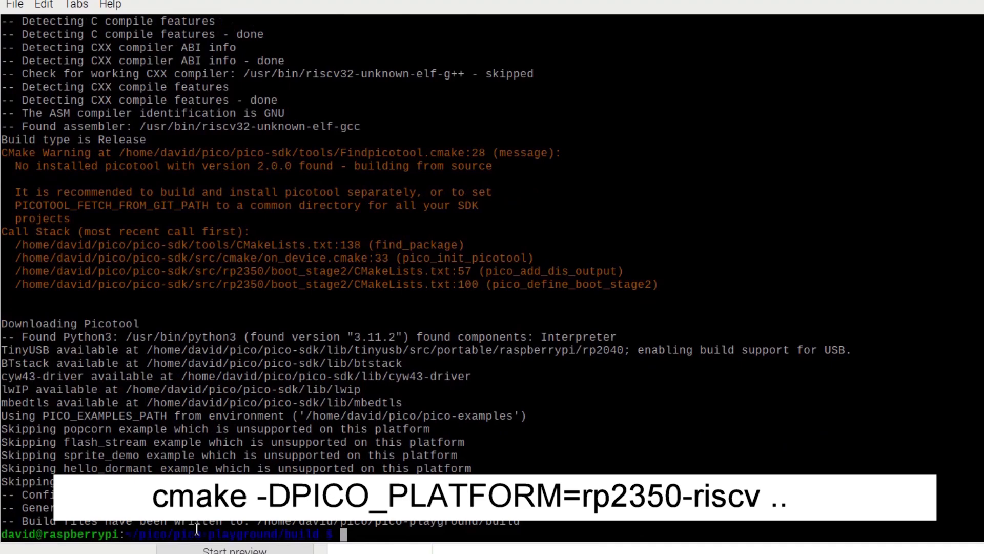
Run make in ~/pico/pico-playground/build to compile the examples for rp2350-riscv
key("Return")
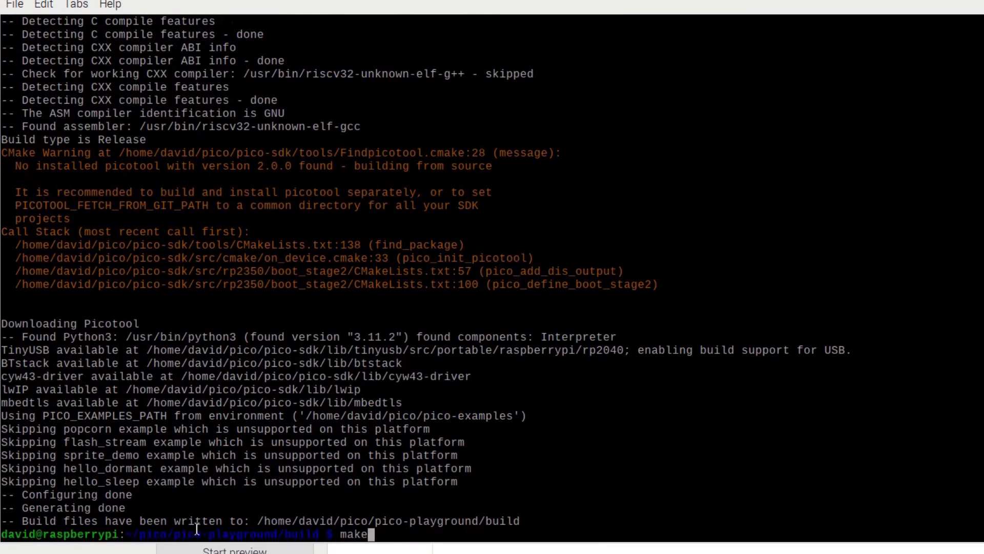
key("Return")
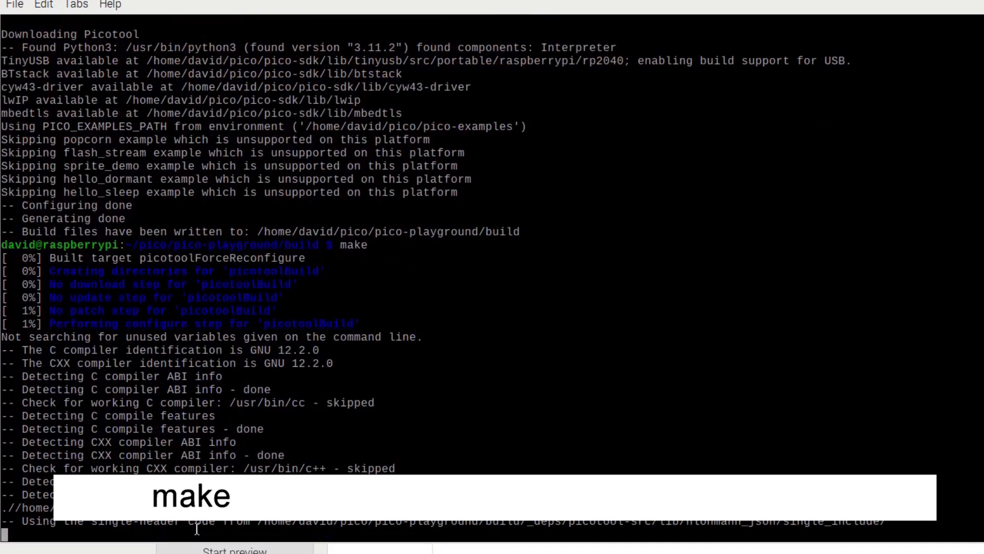